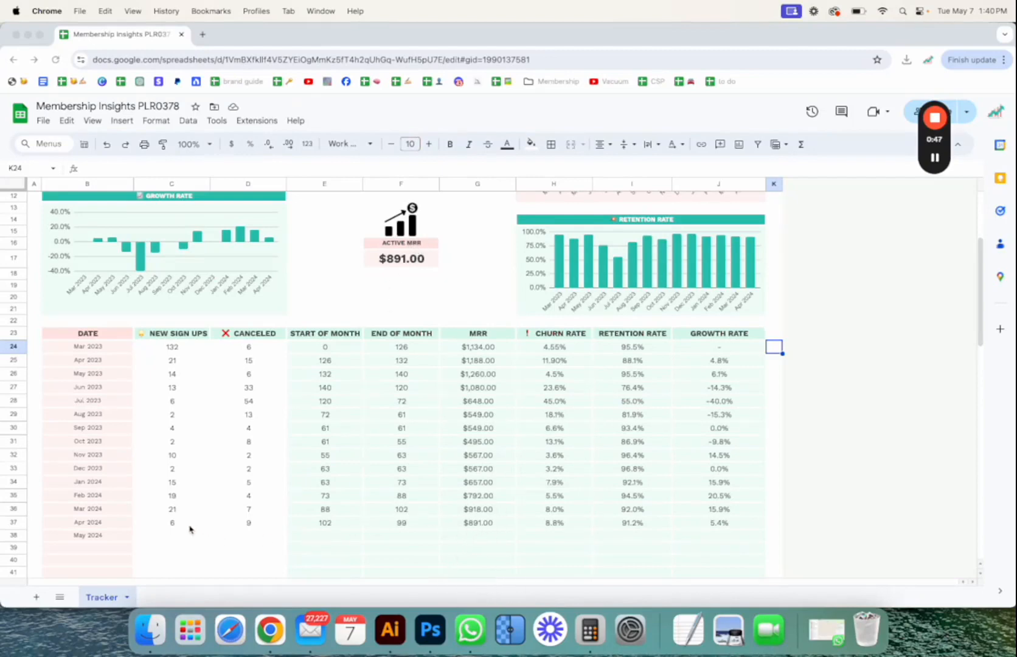
# Clear the sign-up and cancellation counts in C36:D37 and the calculated metrics in E35:J37
pyautogui.moveTo(249, 525); pyautogui.dragTo(175, 516)
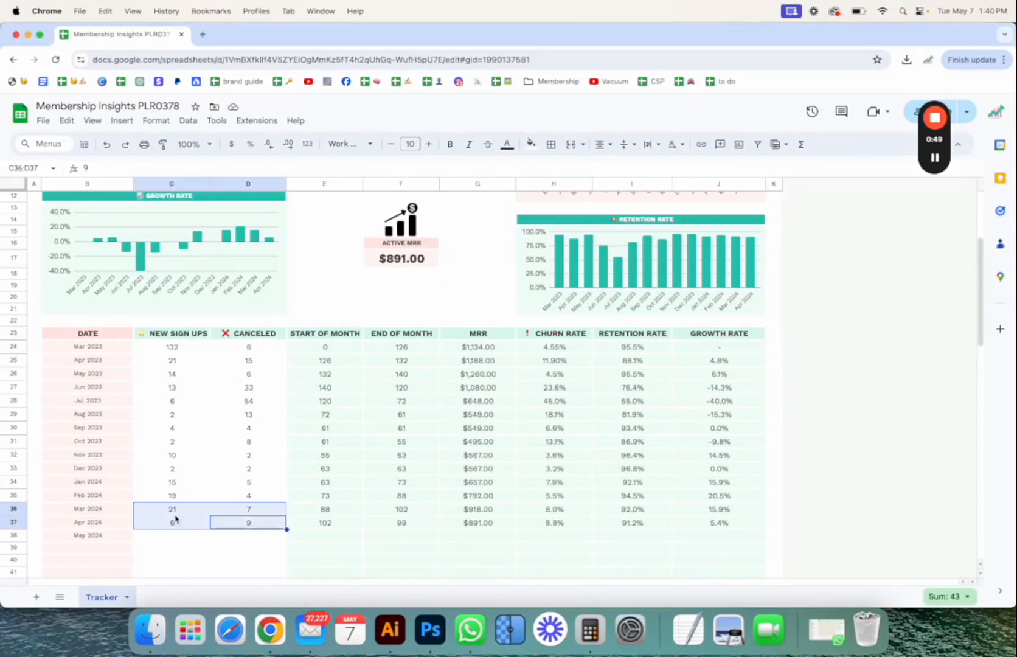
pyautogui.press('Delete')
pyautogui.moveTo(715, 524); pyautogui.dragTo(295, 500)
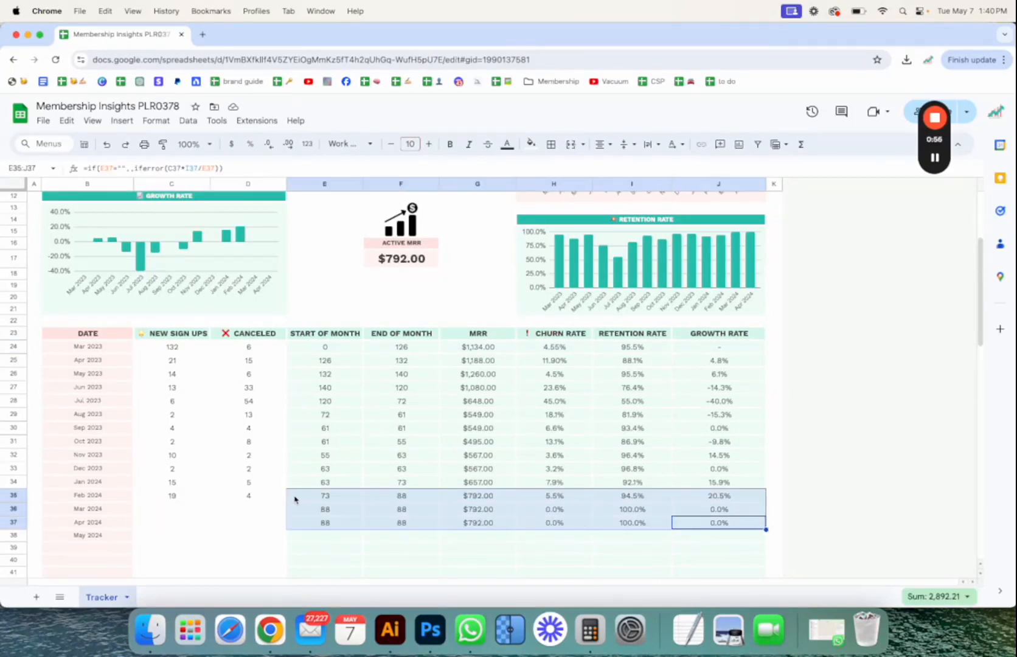
pyautogui.press('Delete')
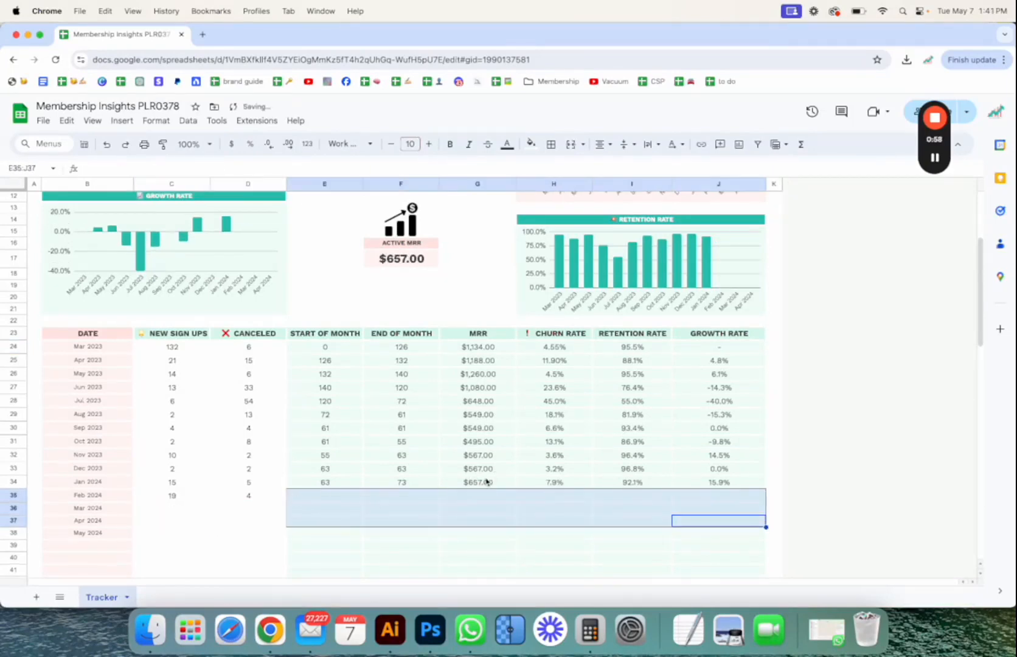
pyautogui.click(488, 485)
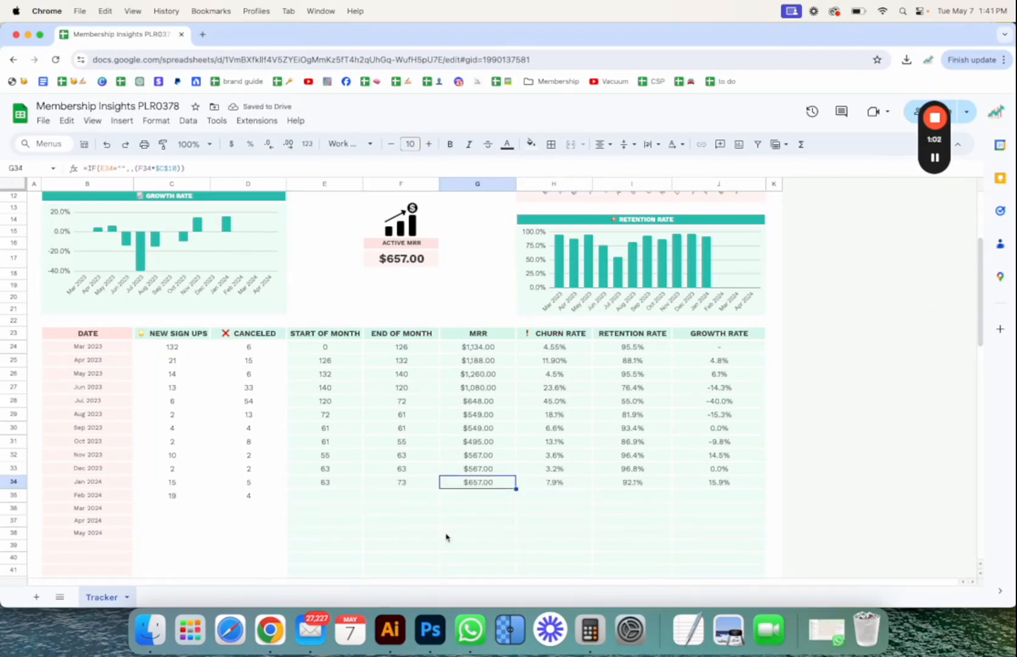
pyautogui.scroll(2, 422, 471)
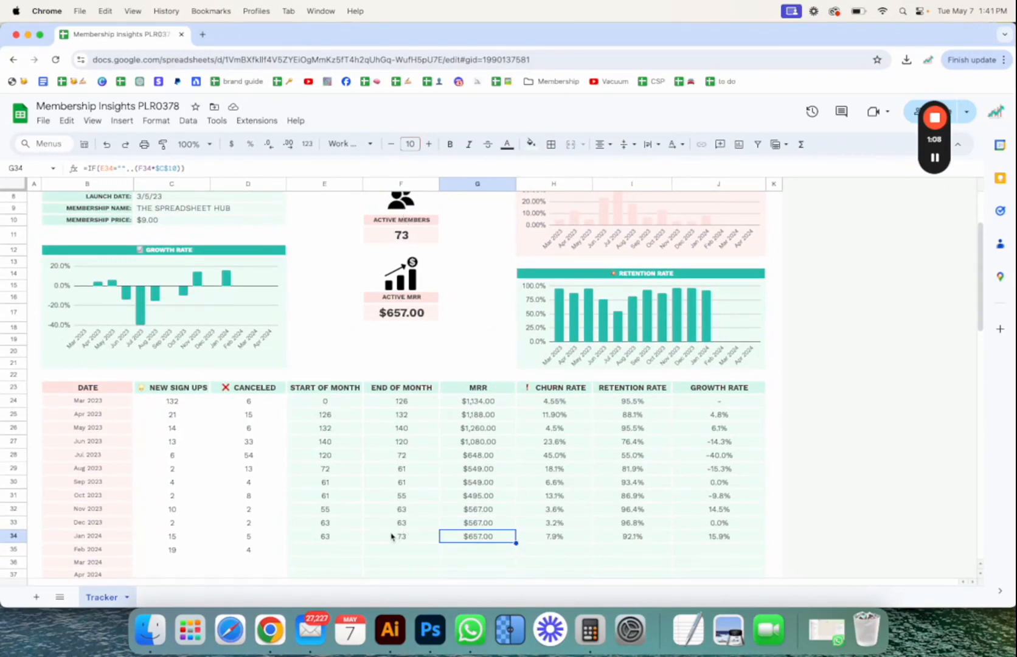
# Undo both deletions in the monthly tracking table
pyautogui.press('super+z')
pyautogui.press('super+z')
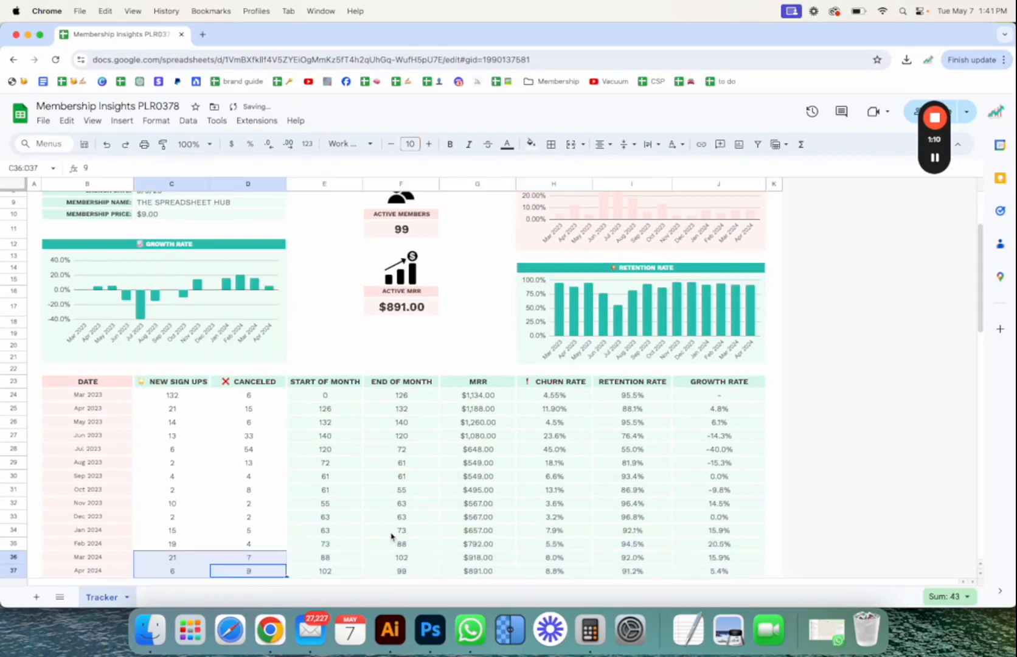
# Examine the January 2024 start-of-month cell, the March 2024 date formula, and the launch date and end date cells
pyautogui.scroll(-1, 346, 506)
pyautogui.click(344, 504)
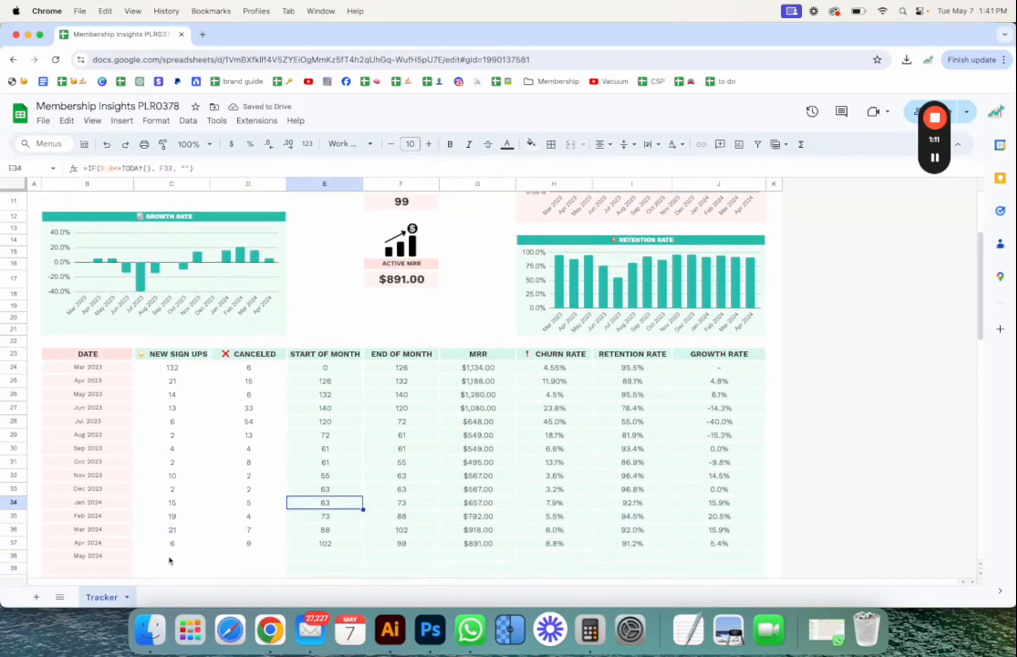
pyautogui.click(123, 531)
pyautogui.scroll(-1, 121, 522)
pyautogui.scroll(4, 121, 520)
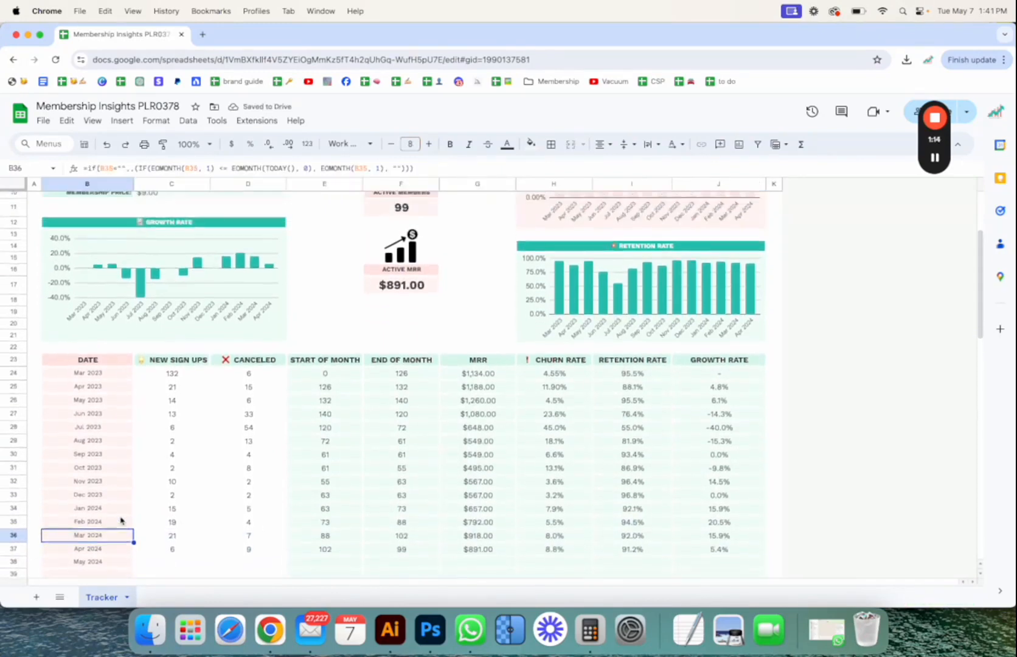
pyautogui.scroll(1, 127, 488)
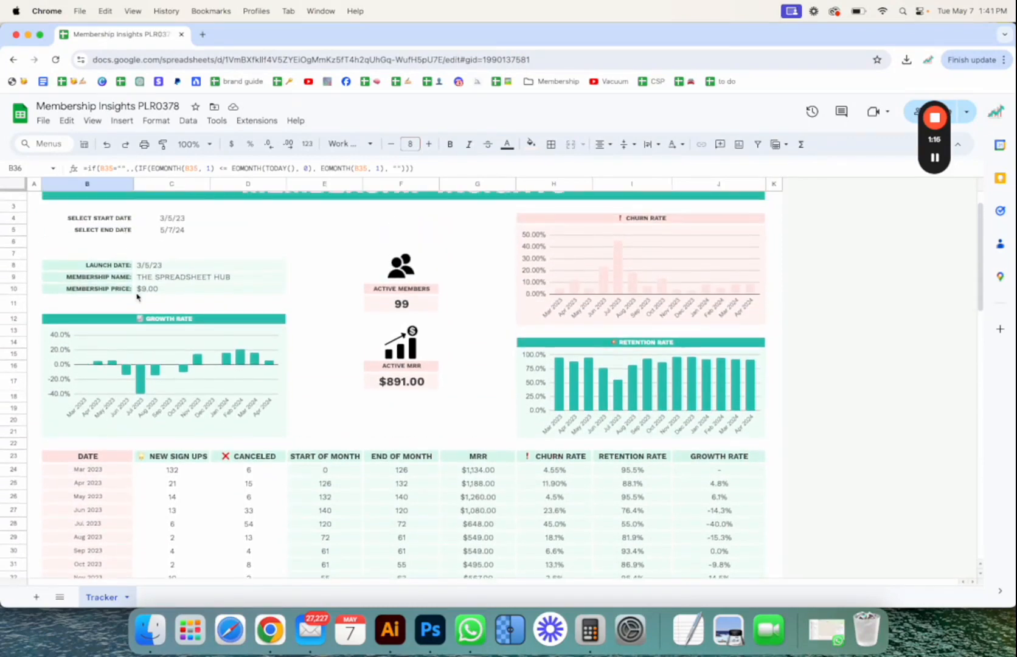
pyautogui.click(113, 273)
pyautogui.click(149, 265)
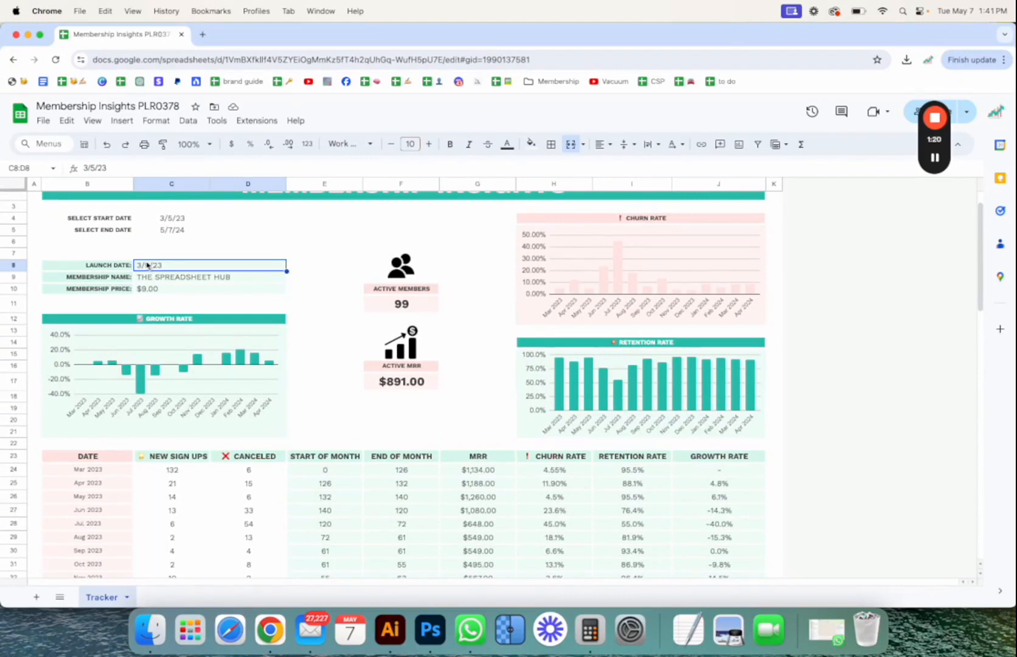
pyautogui.click(181, 230)
pyautogui.click(161, 254)
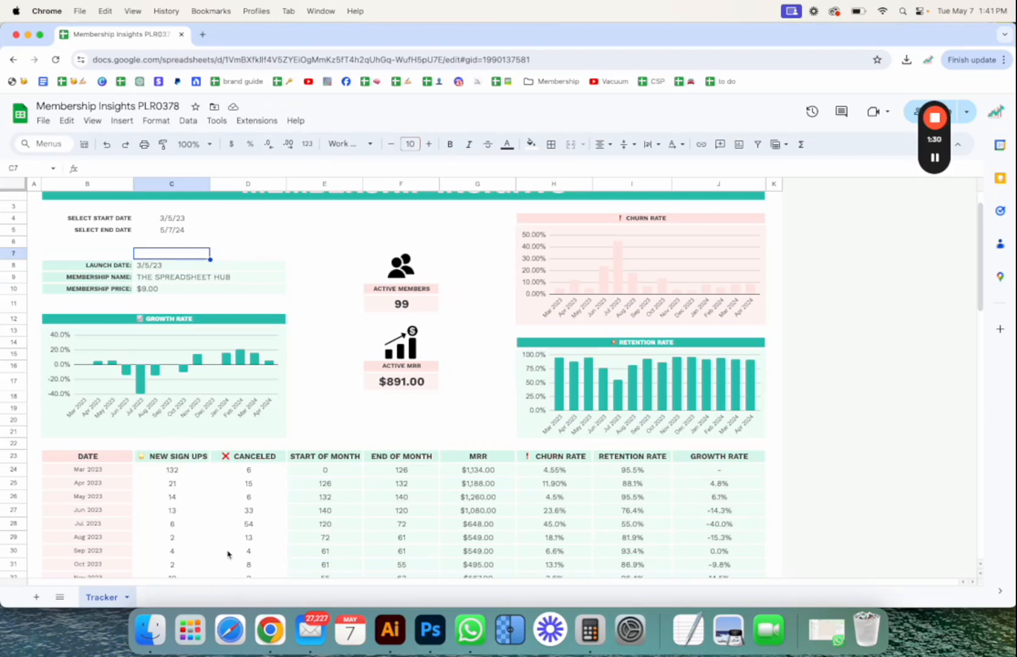
# Set the membership launch date to 5/1/24
pyautogui.click(155, 268)
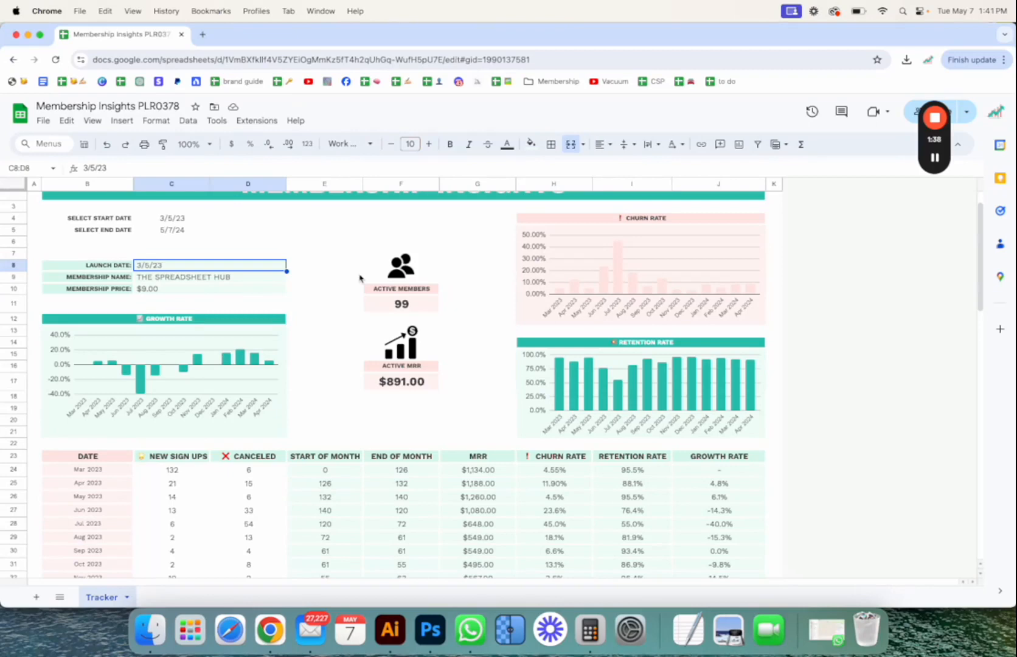
pyautogui.write('5/1')
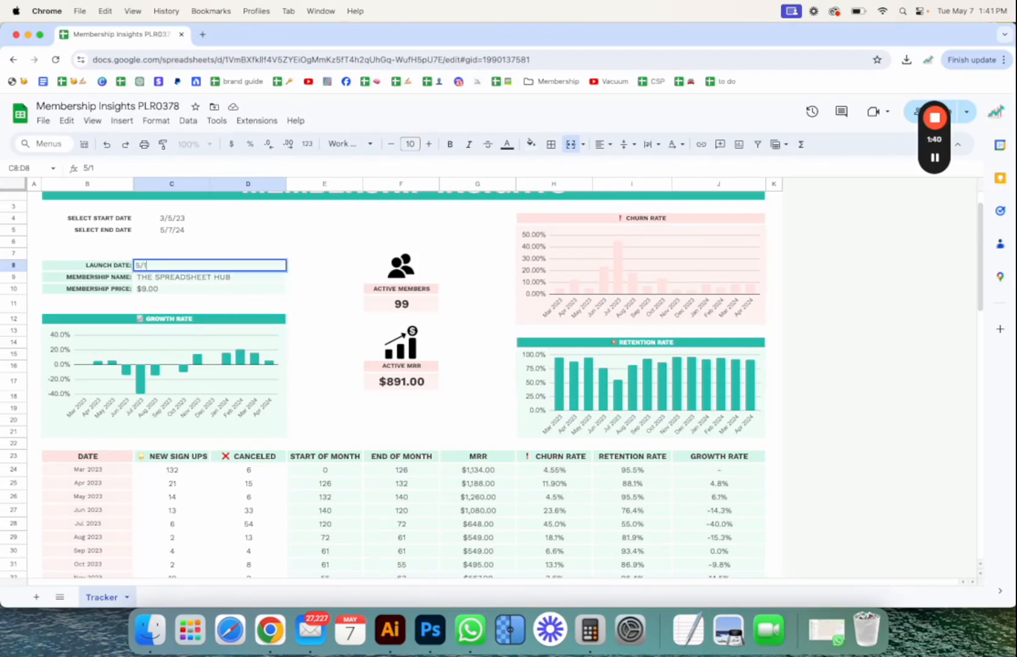
pyautogui.write('/24')
pyautogui.press('Return')
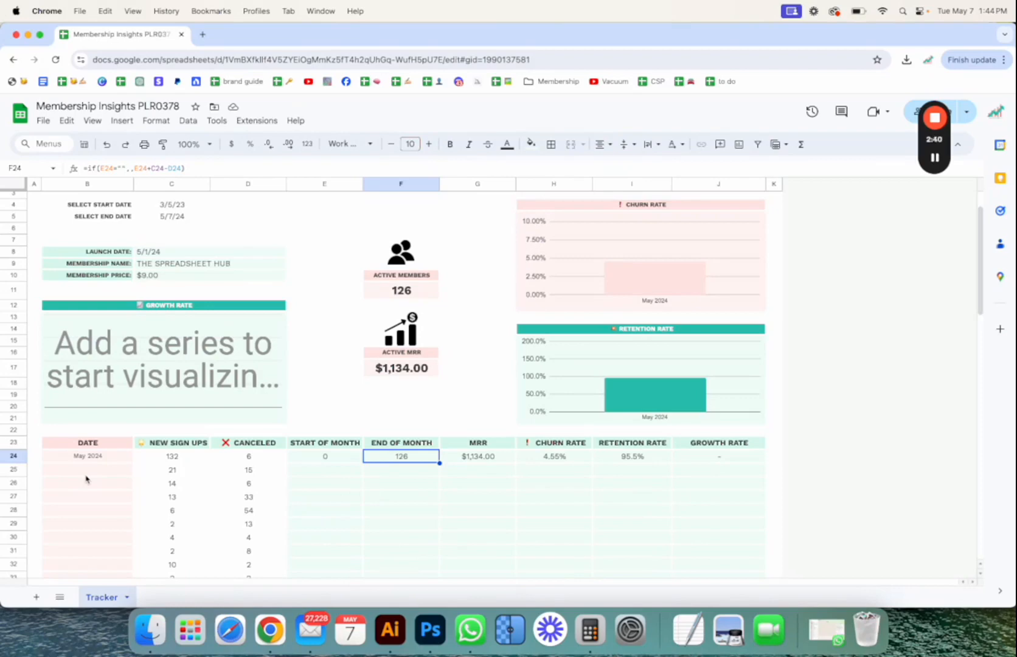
# Set the membership launch date to 3/4/23
pyautogui.click(157, 254)
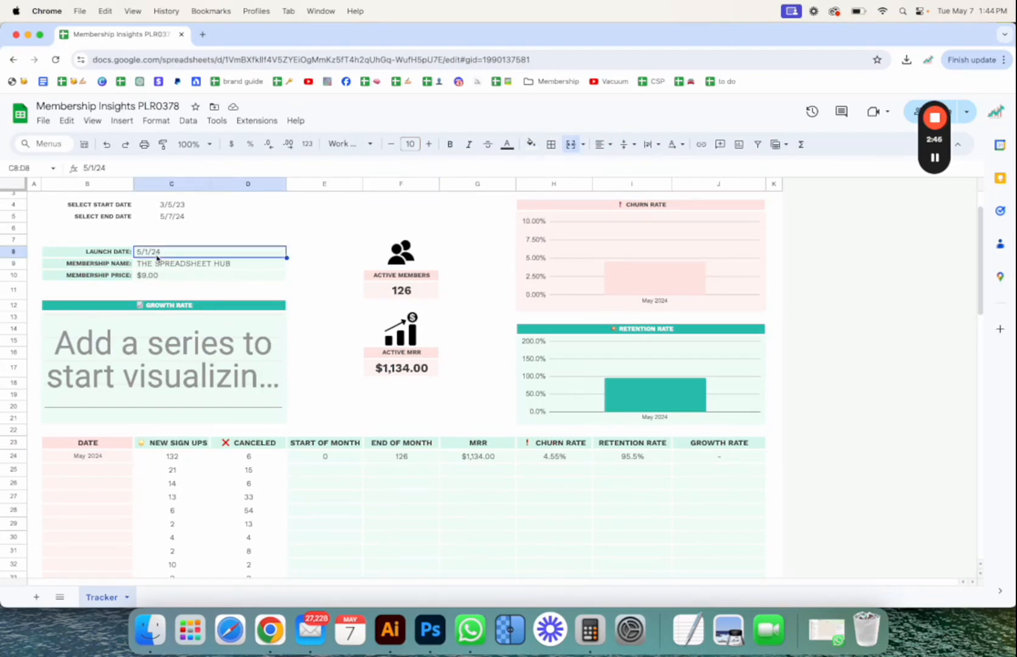
pyautogui.write('3/4/23')
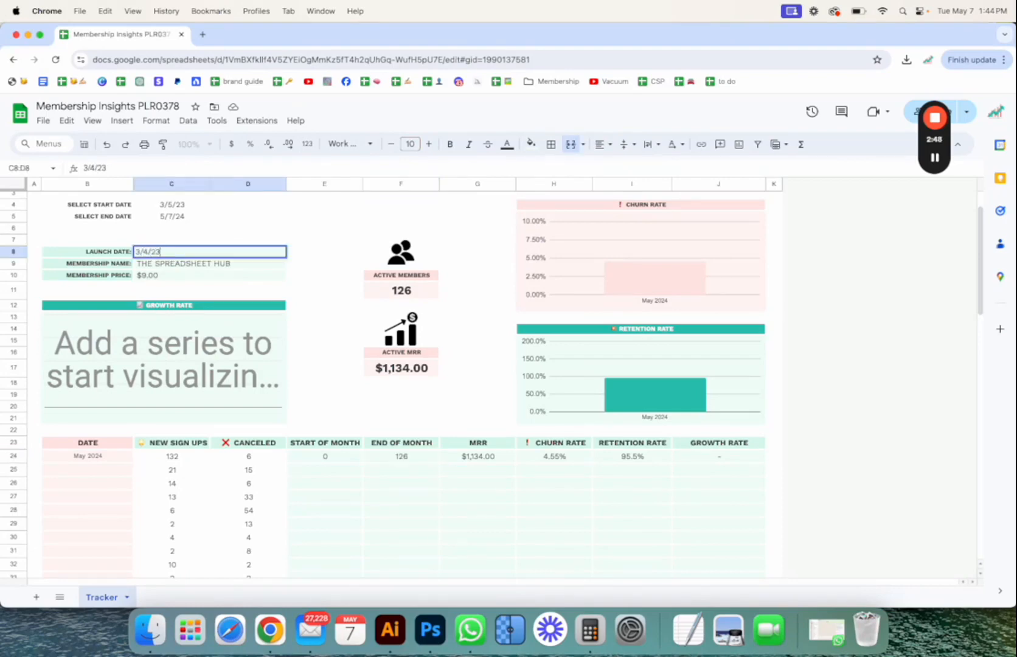
pyautogui.press('Return')
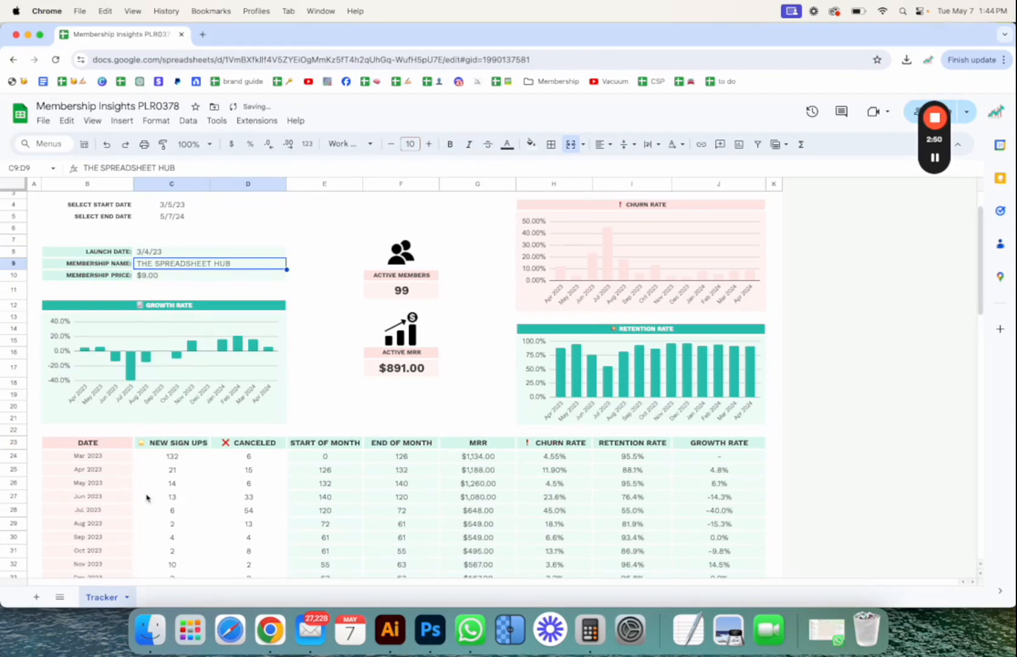
# Review the monthly table, checking the May 2024 row and the date formula in the row below it
pyautogui.scroll(-3, 147, 497)
pyautogui.scroll(-2, 146, 498)
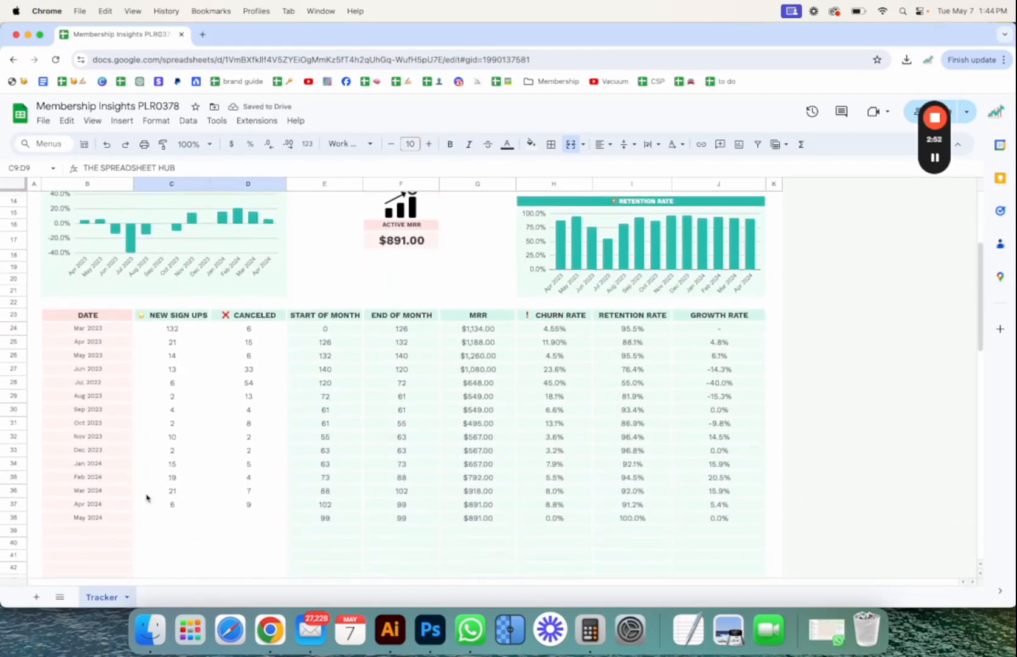
pyautogui.scroll(-2, 106, 517)
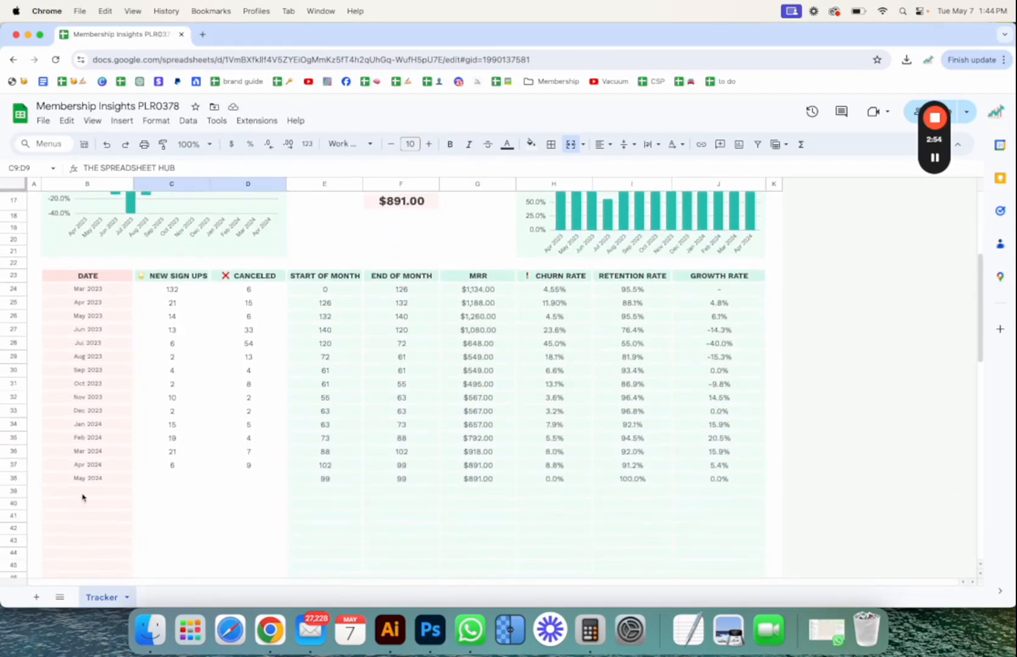
pyautogui.click(16, 478)
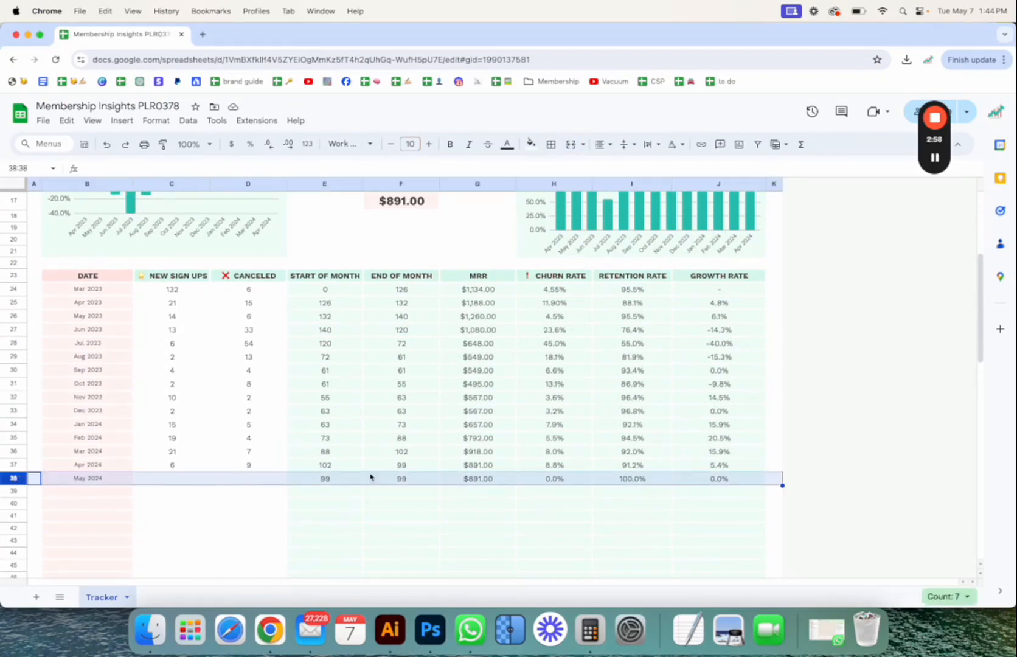
pyautogui.click(102, 492)
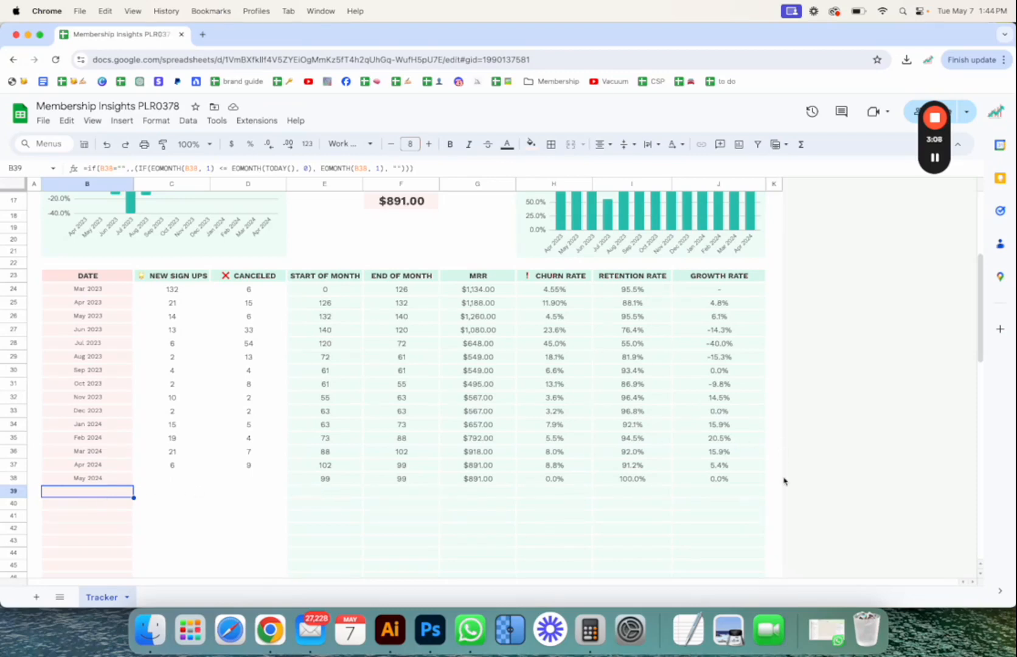
pyautogui.scroll(5, 244, 460)
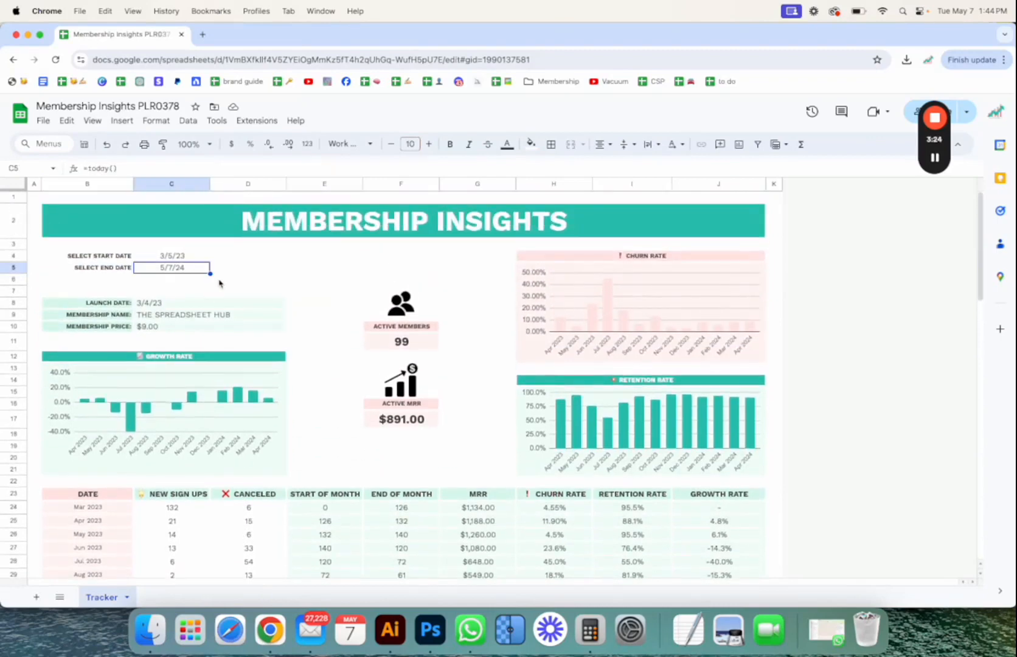
pyautogui.click(220, 280)
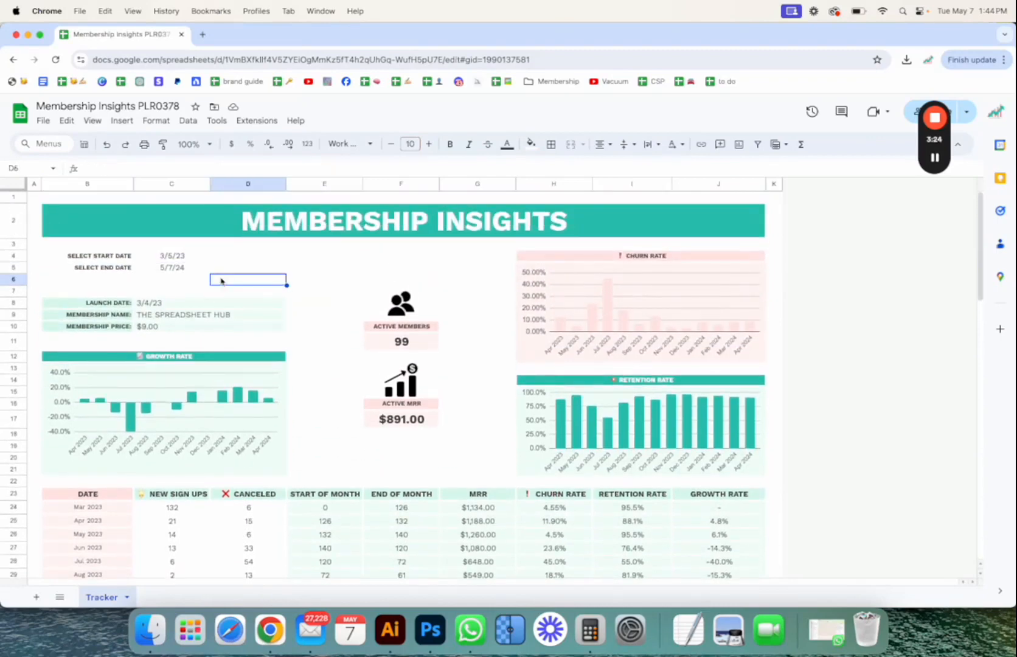
# Set the end date of the chart date range to 12/31/23
pyautogui.click(159, 258)
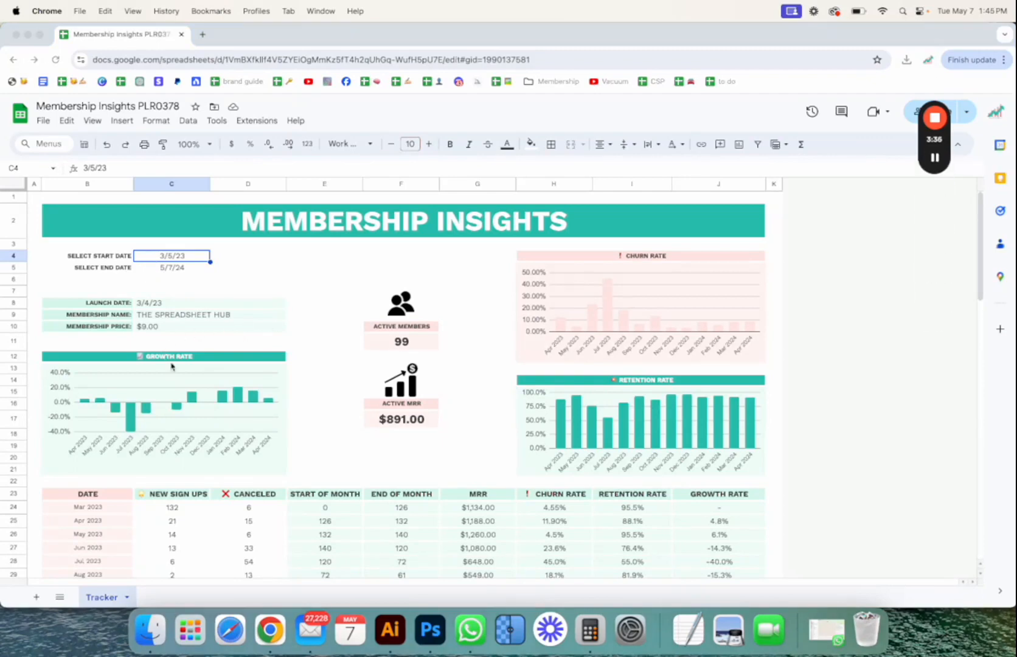
pyautogui.click(161, 256)
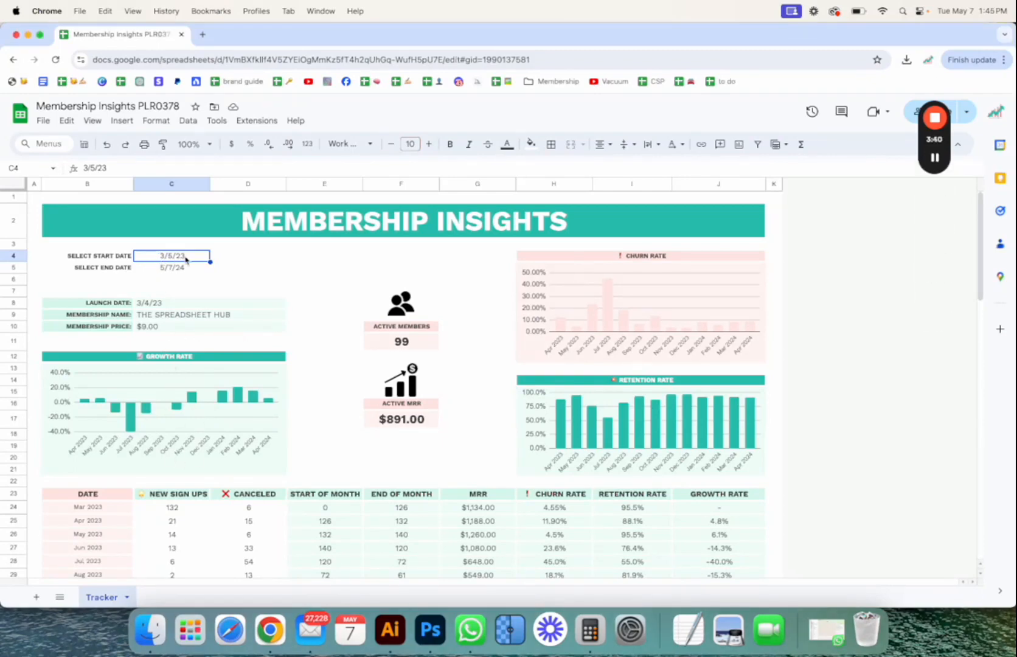
pyautogui.click(181, 272)
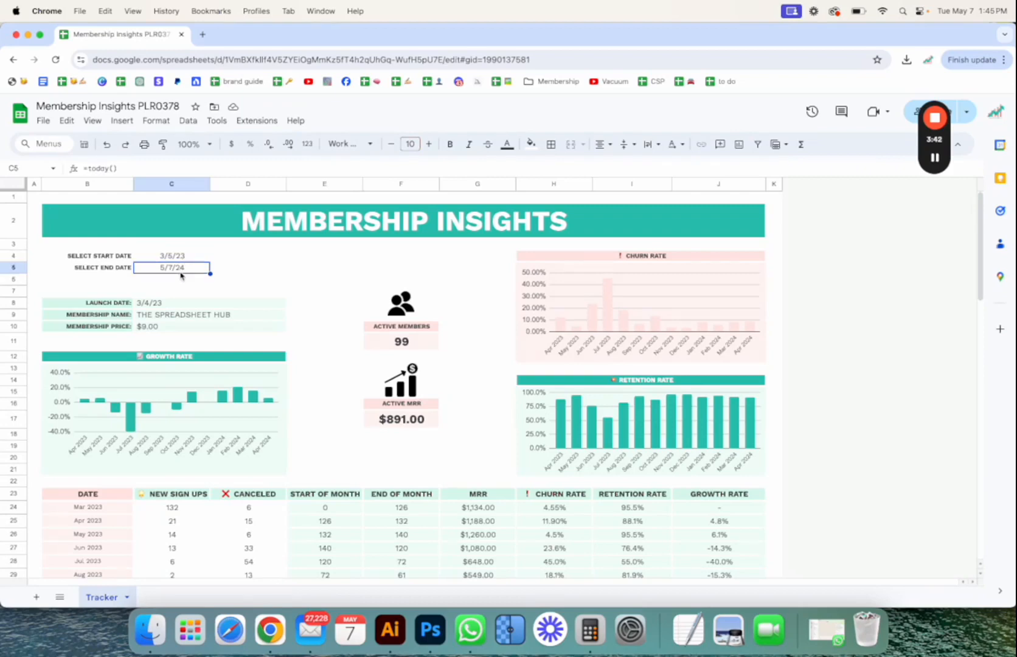
pyautogui.write('12/')
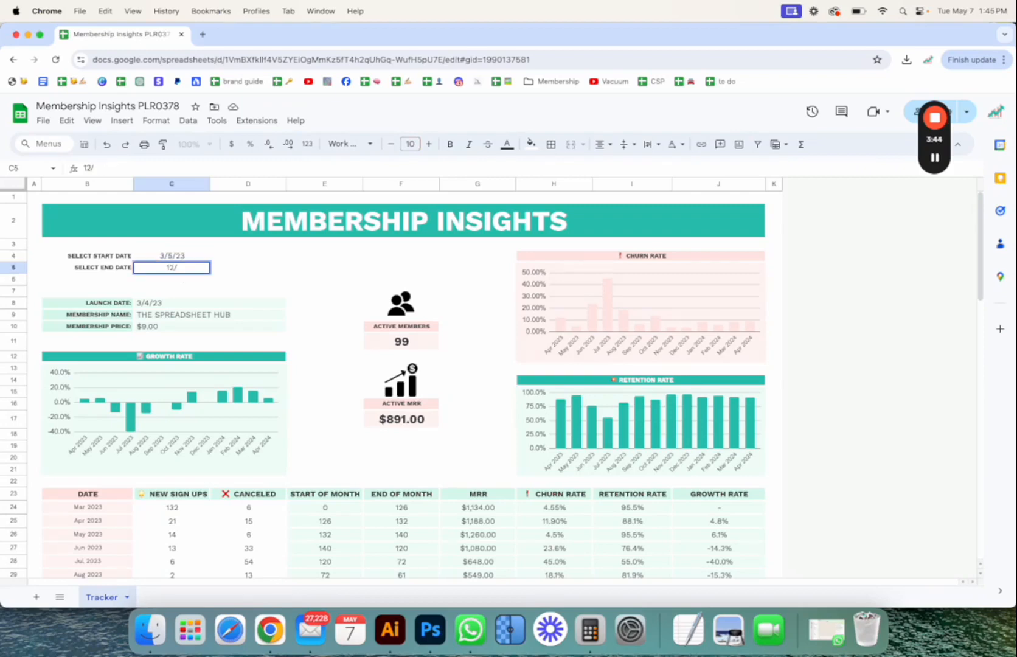
pyautogui.write('31/23')
pyautogui.press('Return')
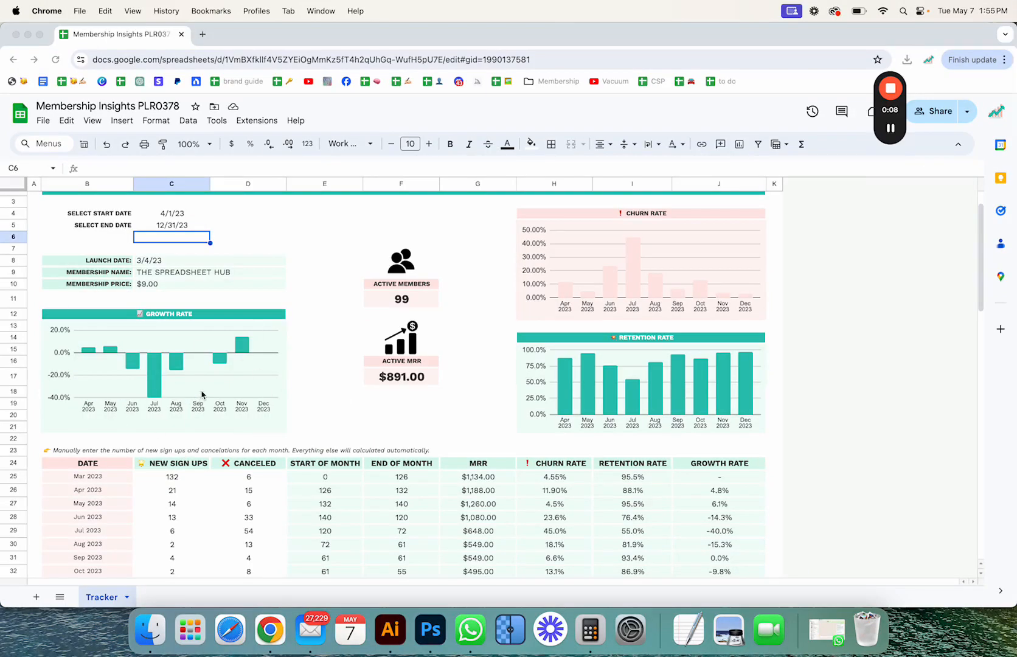
# Inspect the March 2023 new sign-ups, canceled and start-of-month cells in the monthly table
pyautogui.click(172, 476)
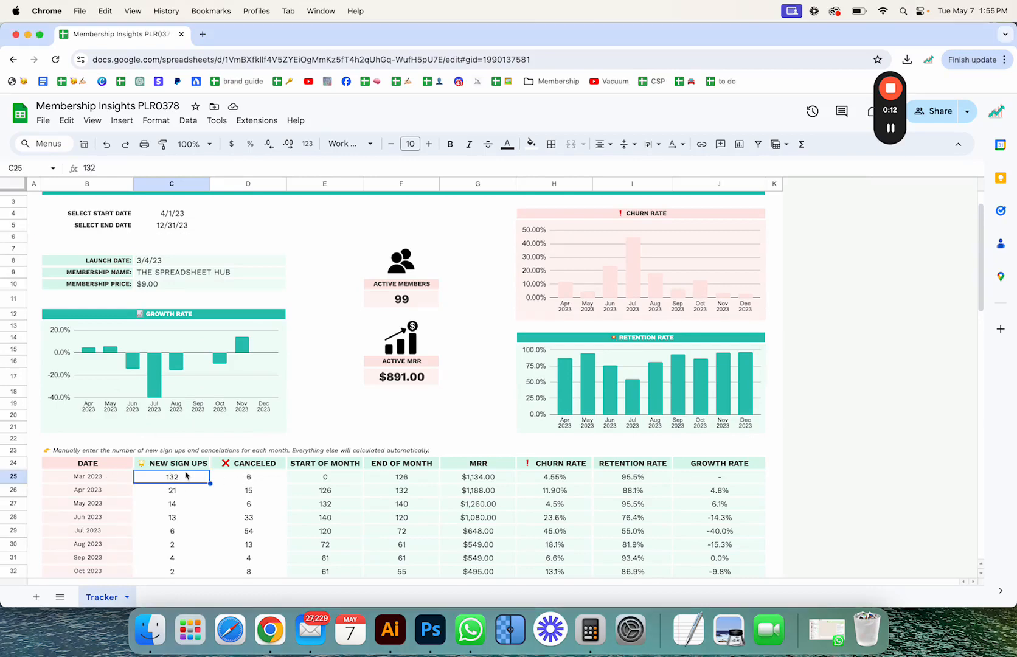
pyautogui.click(242, 483)
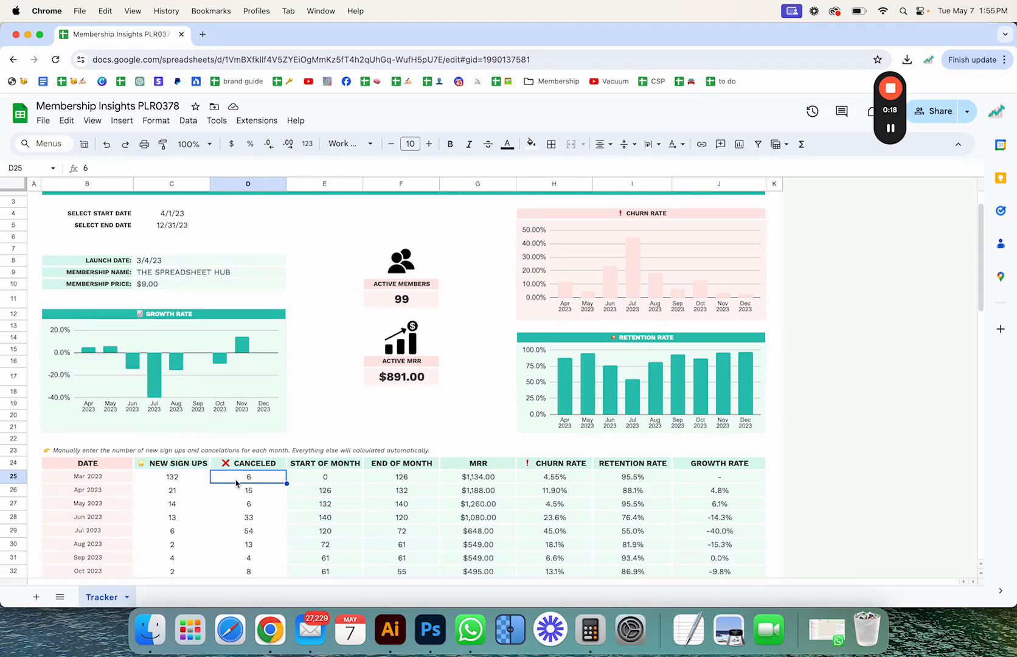
pyautogui.click(331, 478)
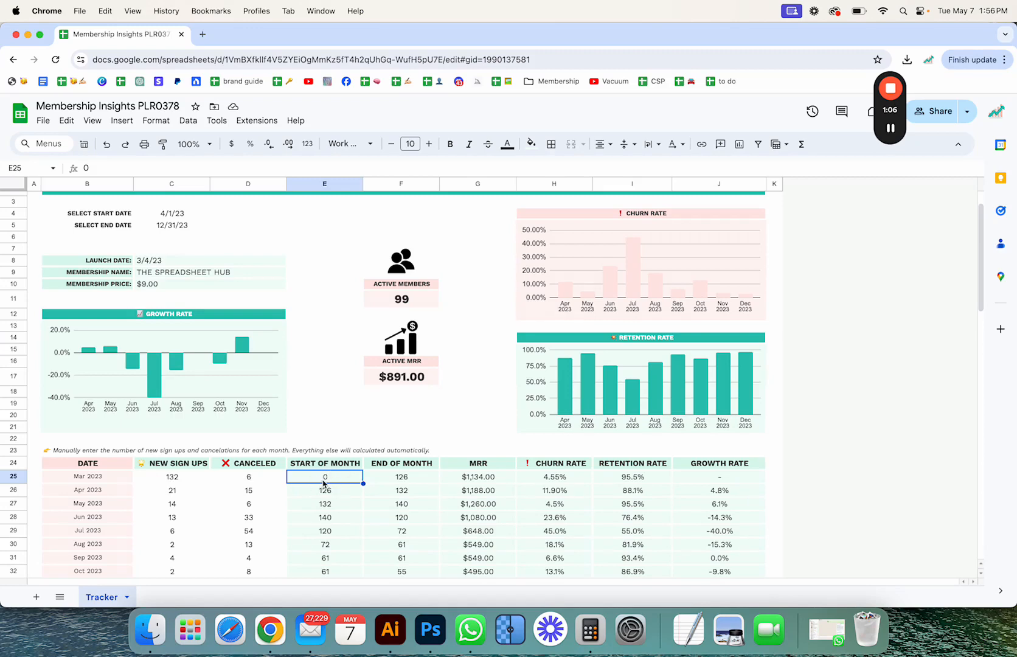
pyautogui.click(493, 284)
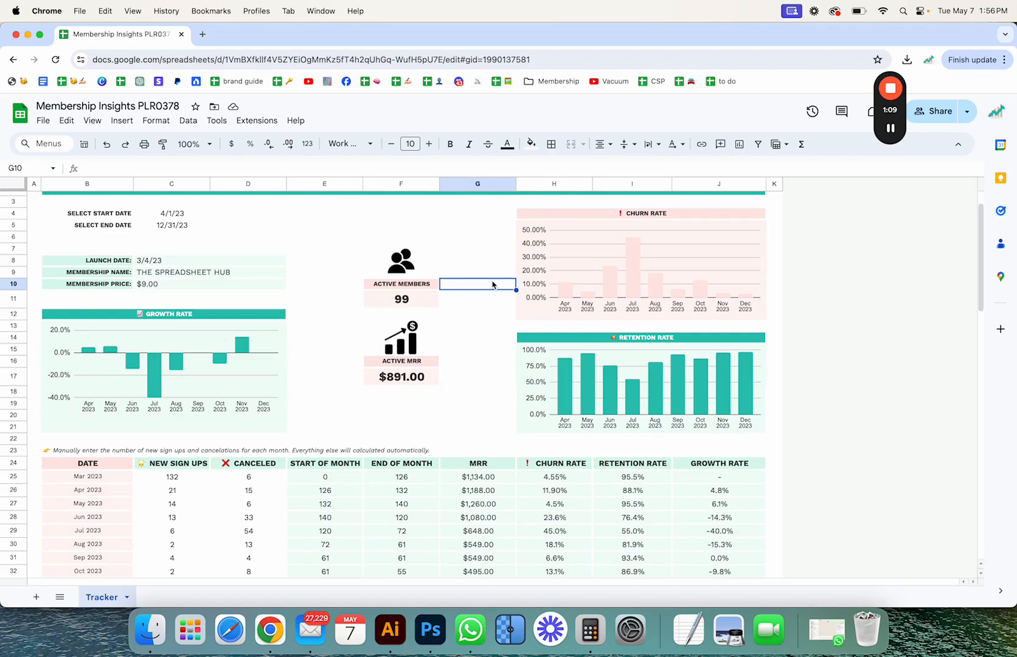